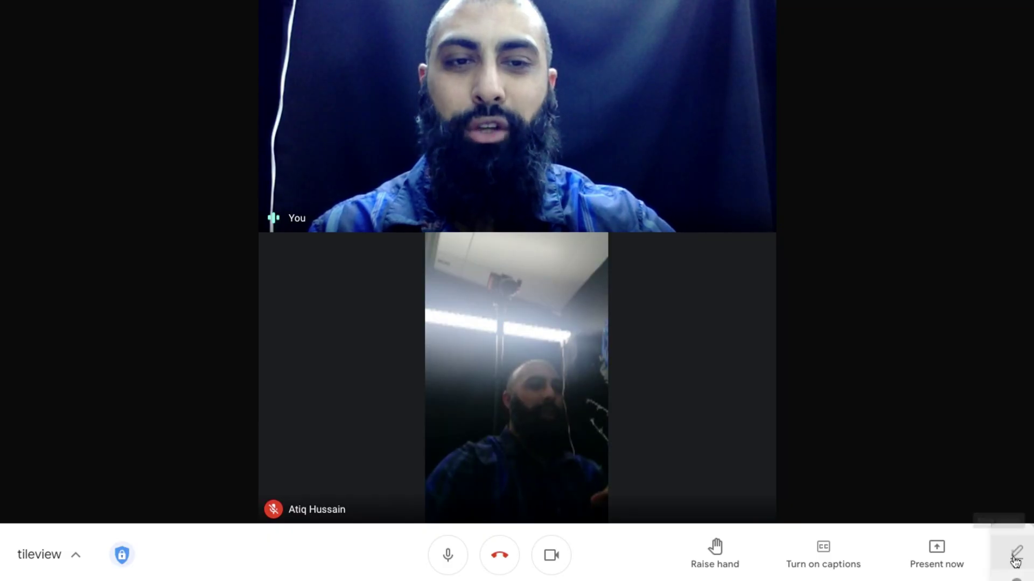
left_click(1014, 557)
left_click(913, 246)
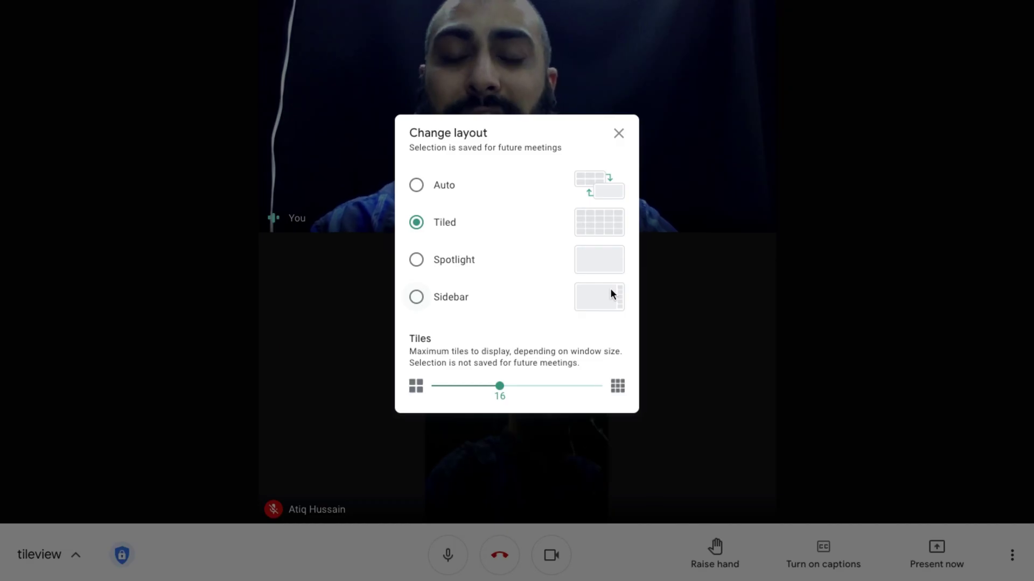
left_click(619, 135)
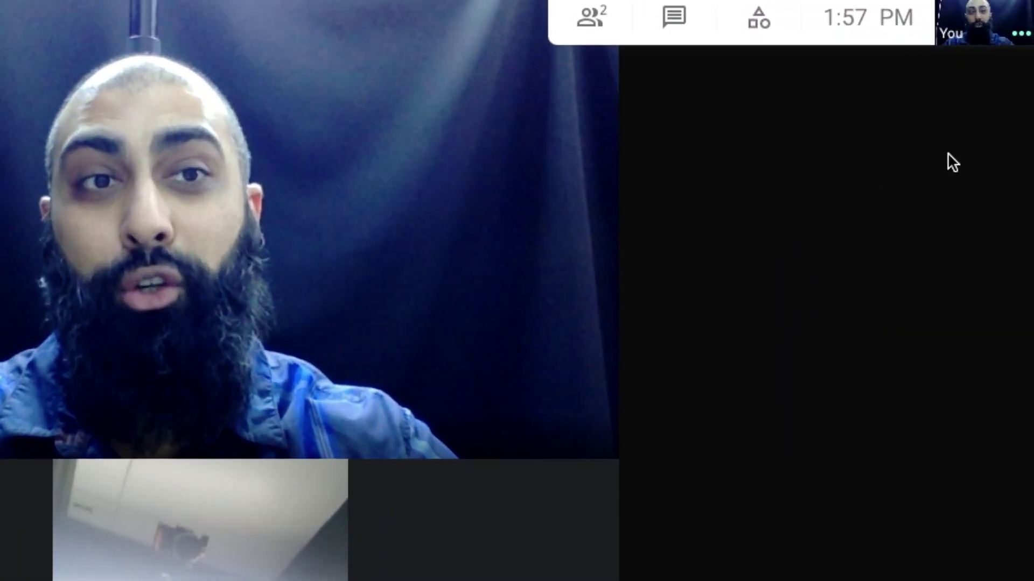